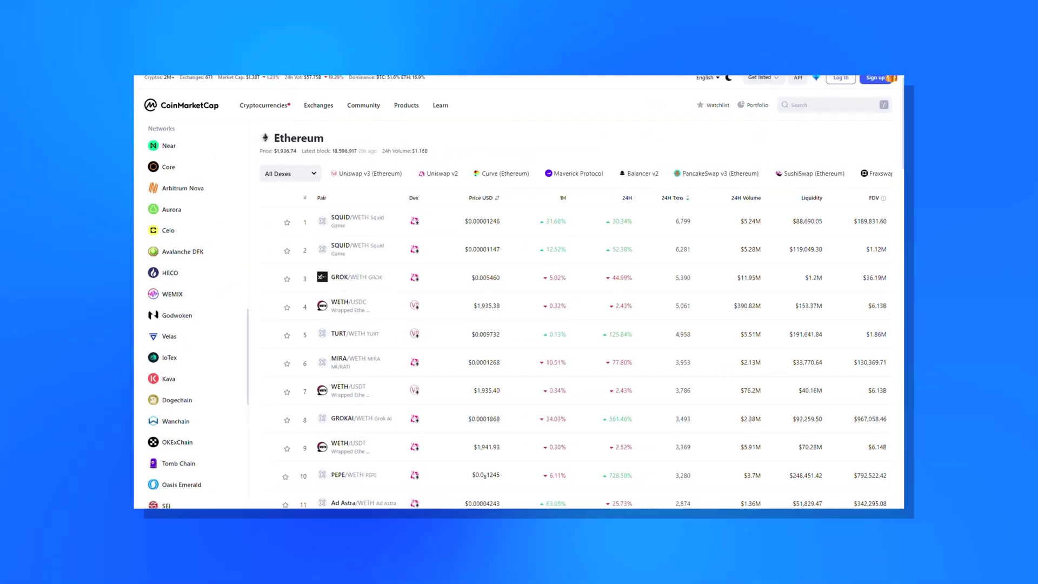
Scroll down through the Ethereum DEX pairs table to review the listed pairs.
scroll(517, 292, "down", 1)
scroll(519, 292, "down", 2)
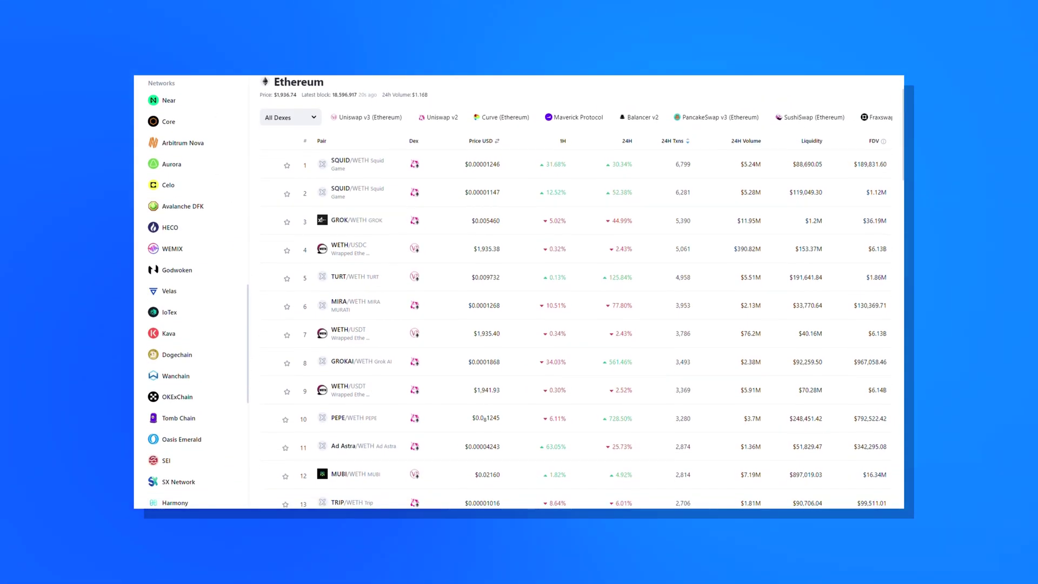
scroll(573, 325, "down", 2)
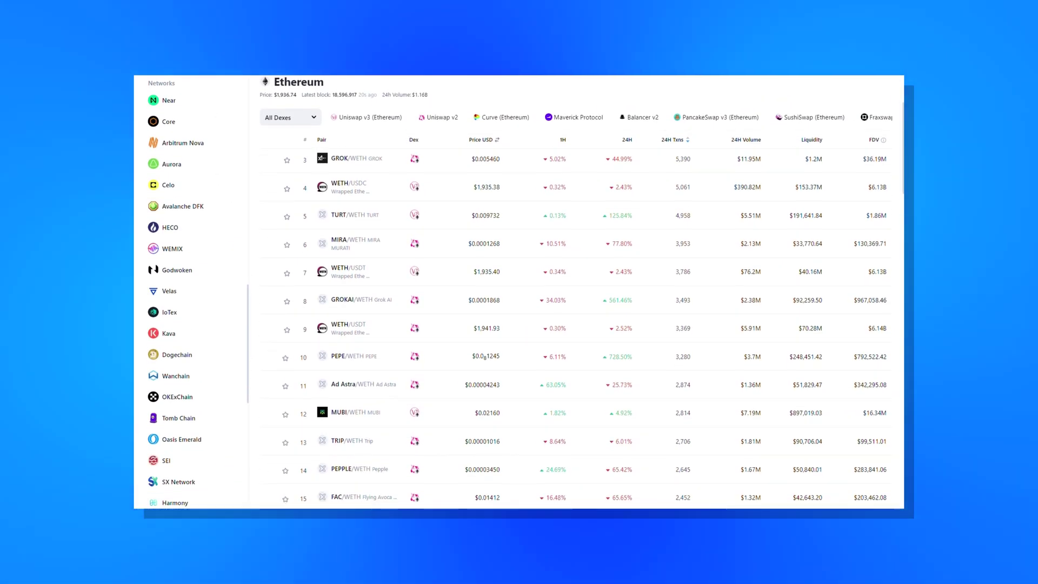
scroll(573, 324, "down", 1)
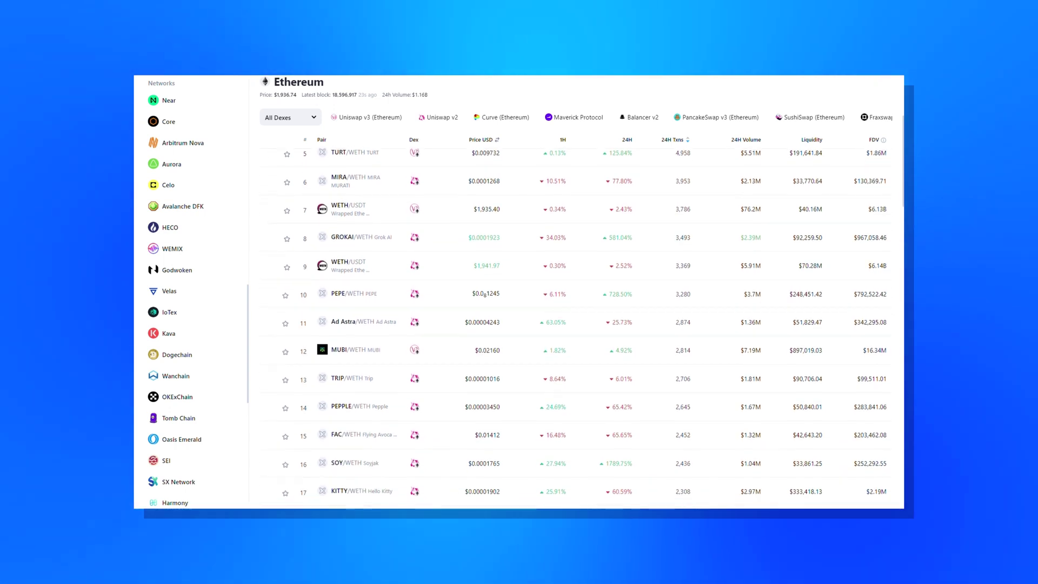
scroll(572, 324, "down", 2)
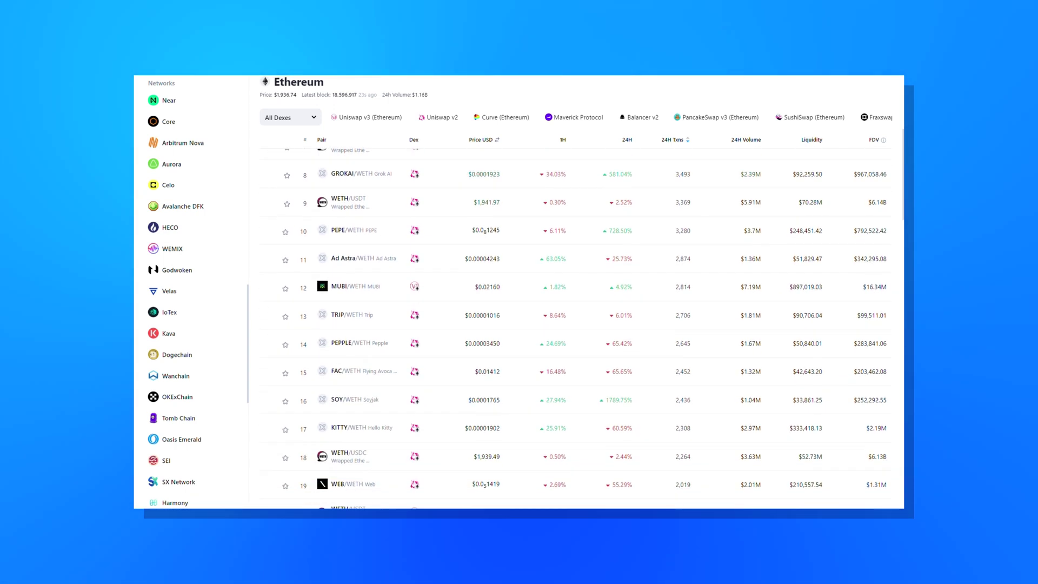
scroll(573, 324, "down", 3)
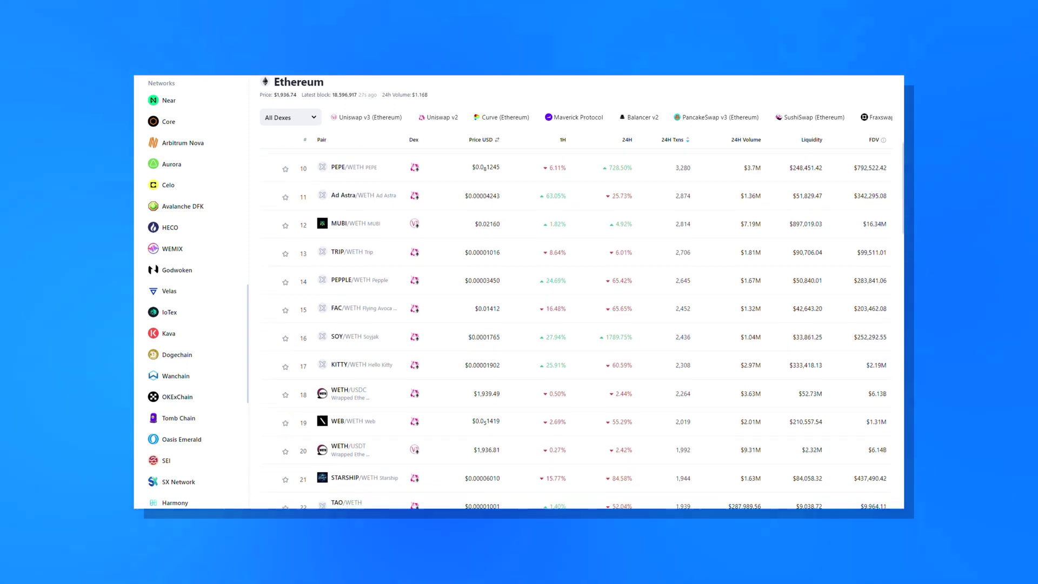
scroll(573, 324, "down", 3)
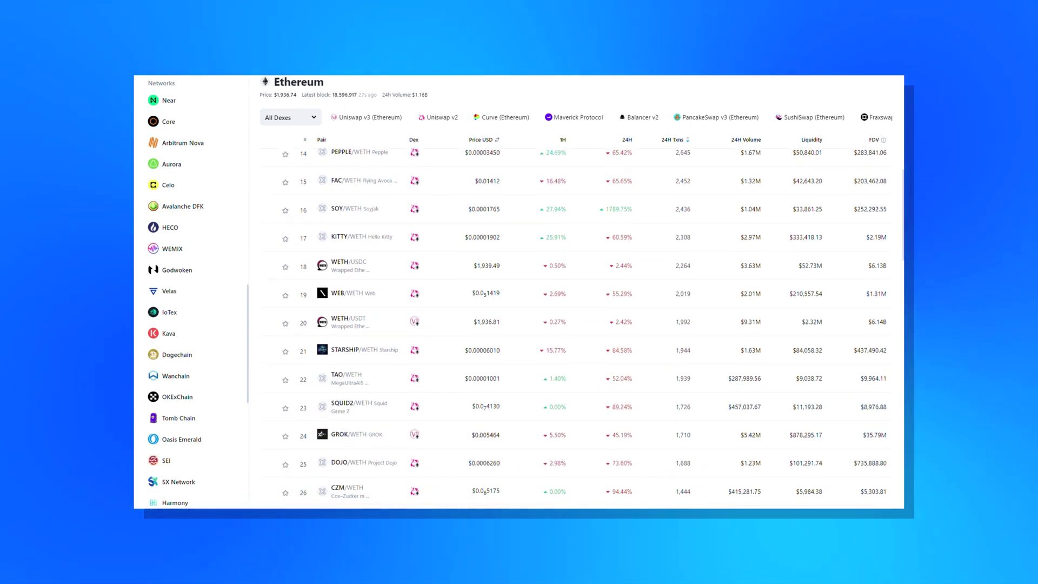
scroll(572, 324, "down", 2)
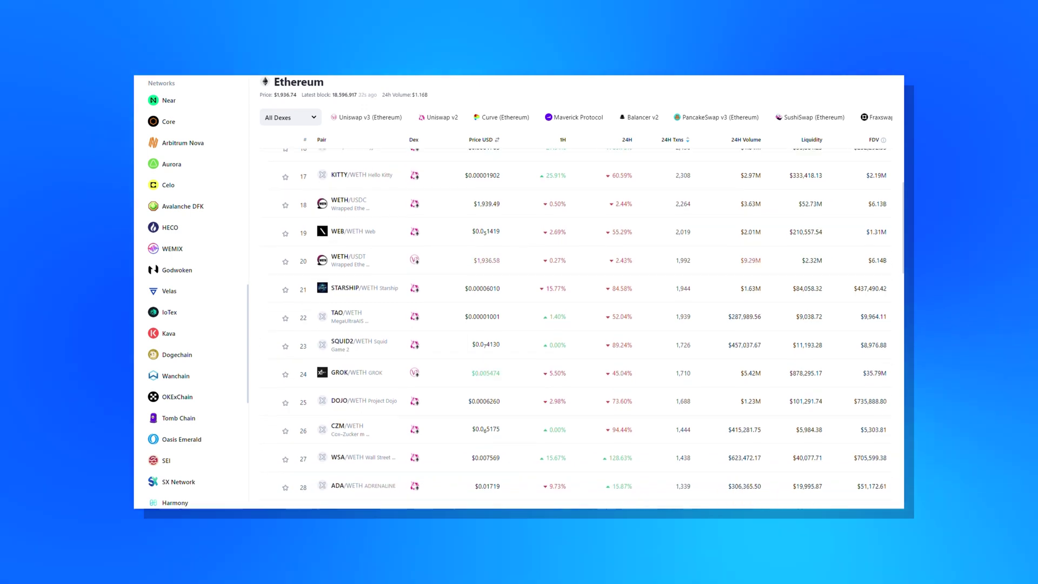
scroll(573, 324, "down", 2)
scroll(573, 324, "down", 2)
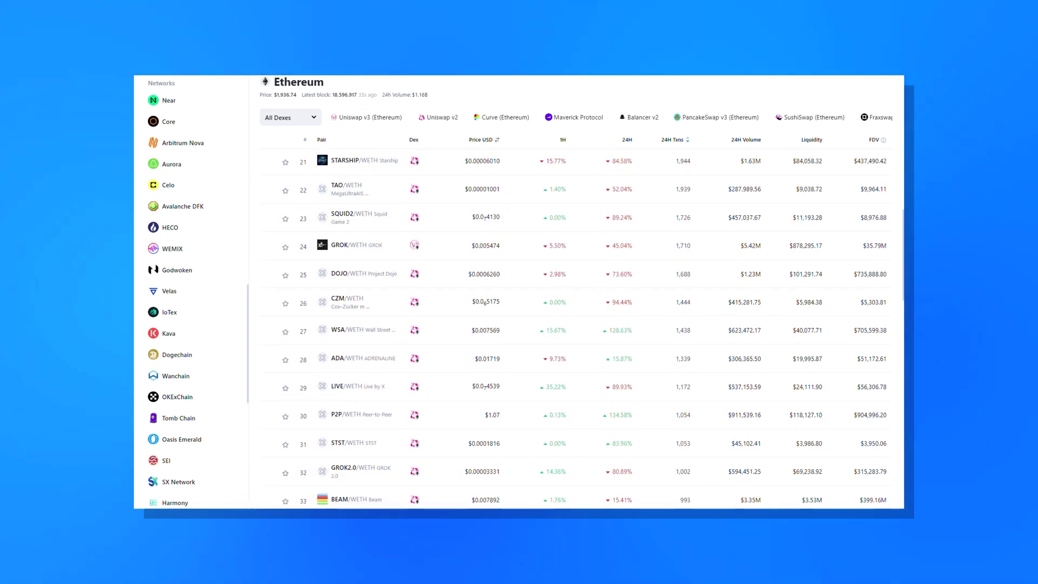
scroll(573, 324, "down", 1)
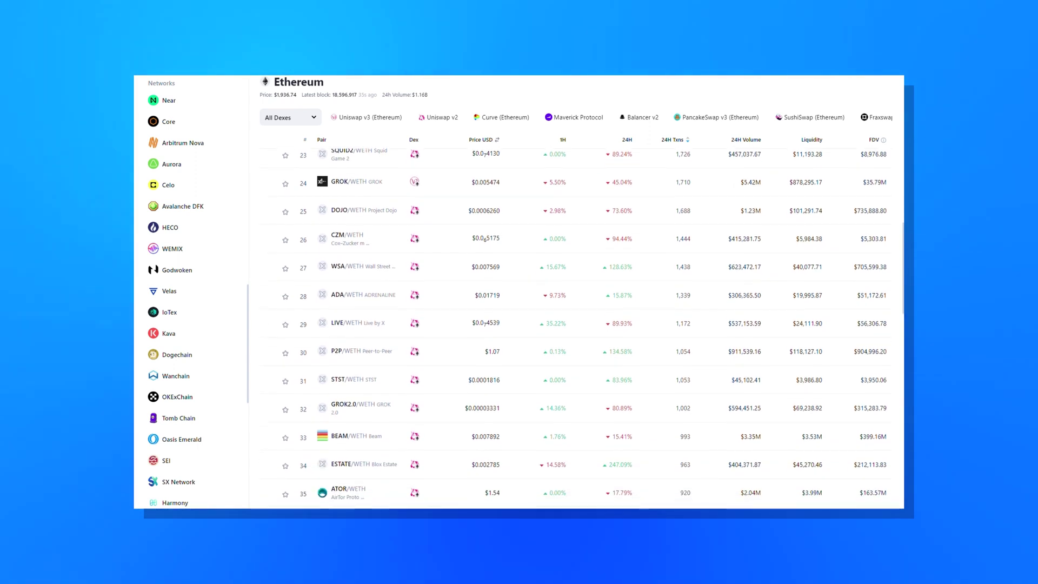
scroll(573, 324, "down", 1)
scroll(573, 324, "down", 1)
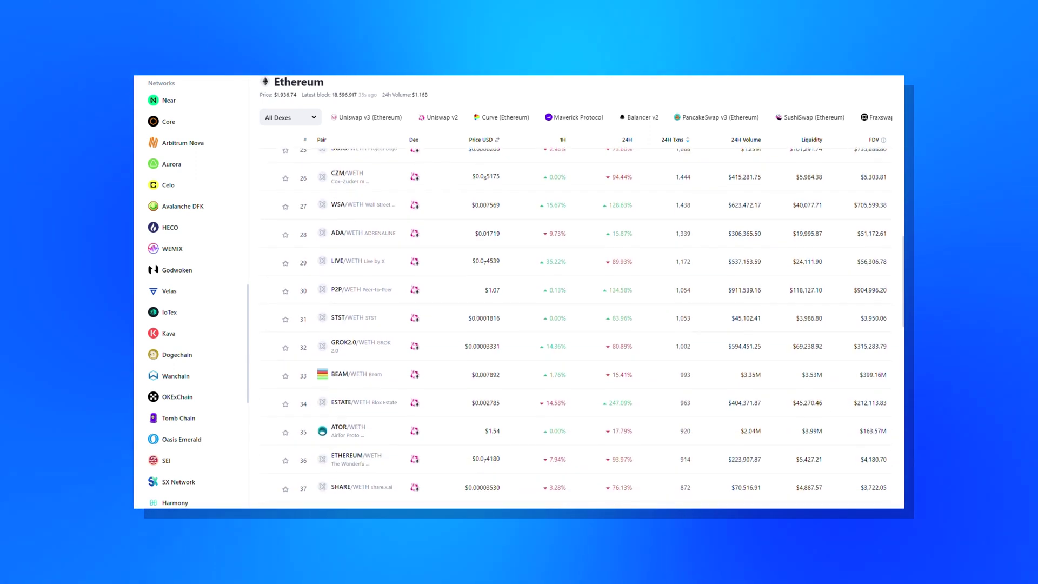
scroll(573, 324, "down", 3)
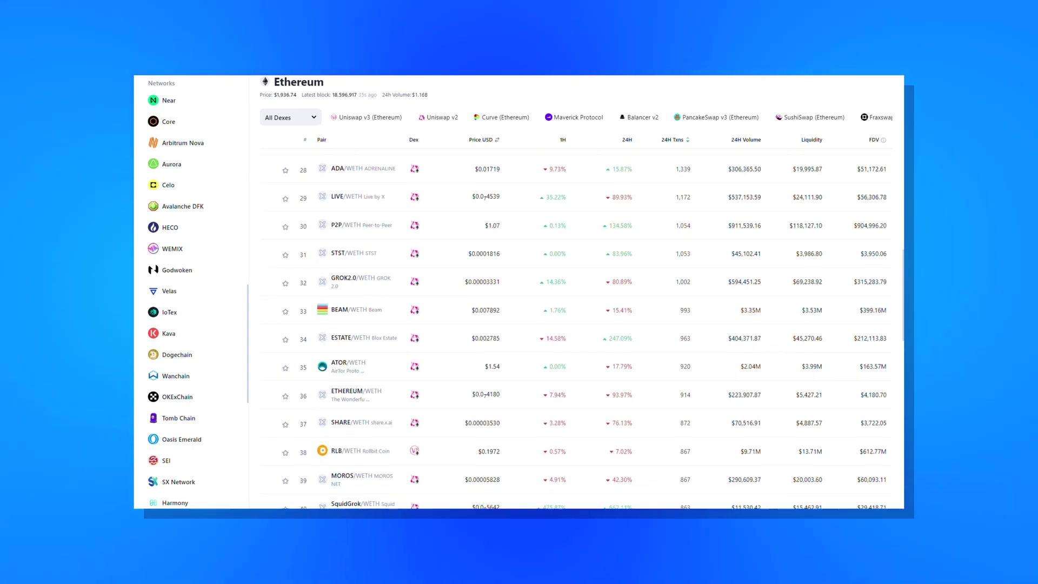
scroll(573, 324, "down", 4)
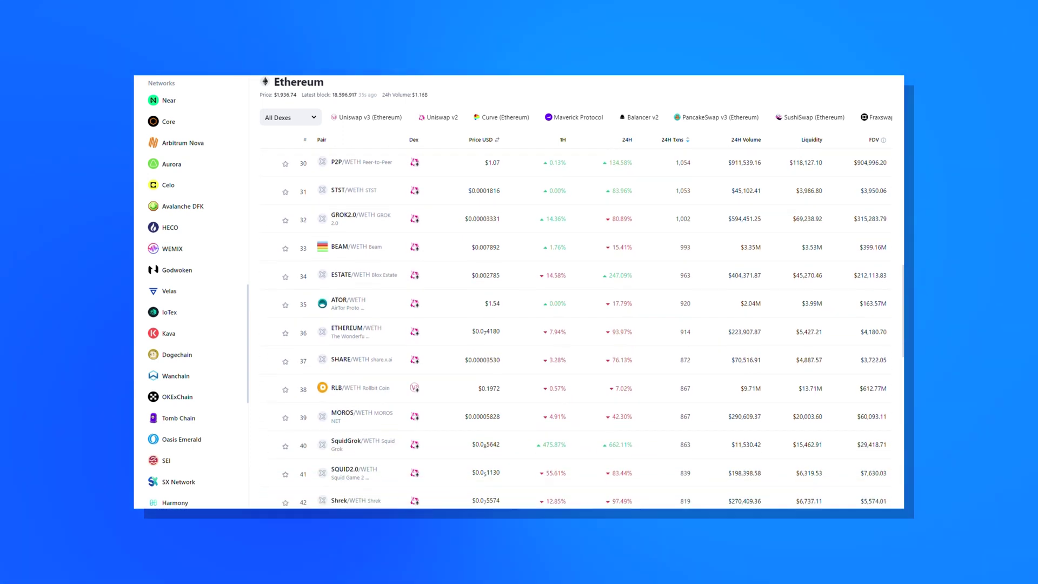
scroll(573, 324, "down", 4)
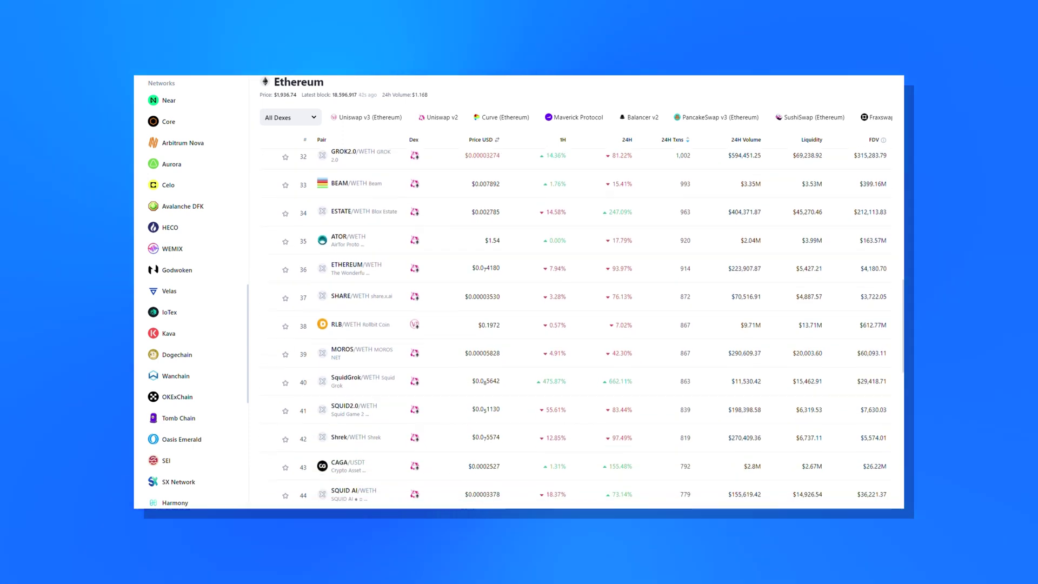
scroll(573, 325, "down", 4)
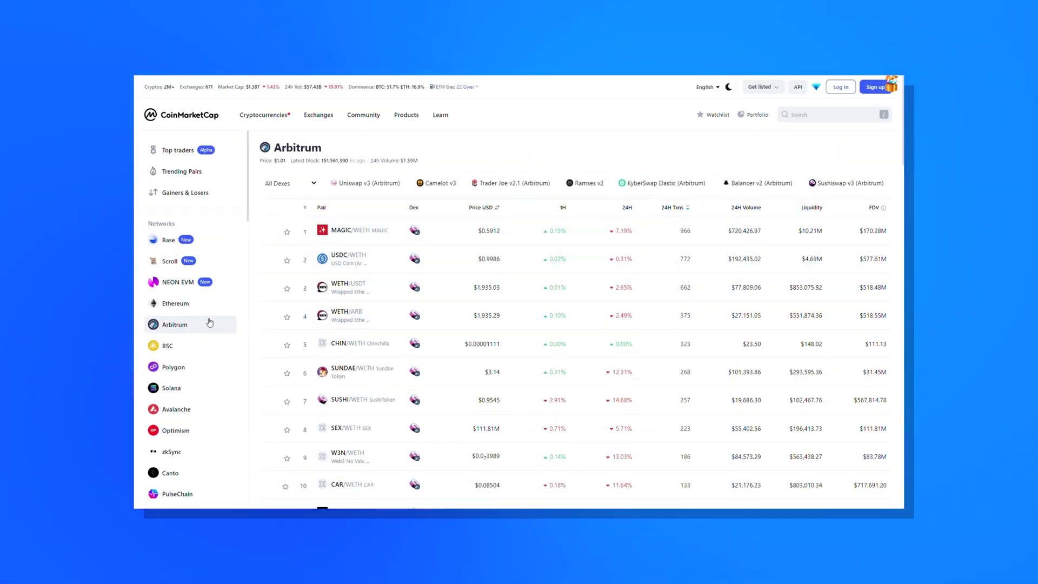
Switch the DEX pairs list back to the Ethereum network.
left_click(183, 304)
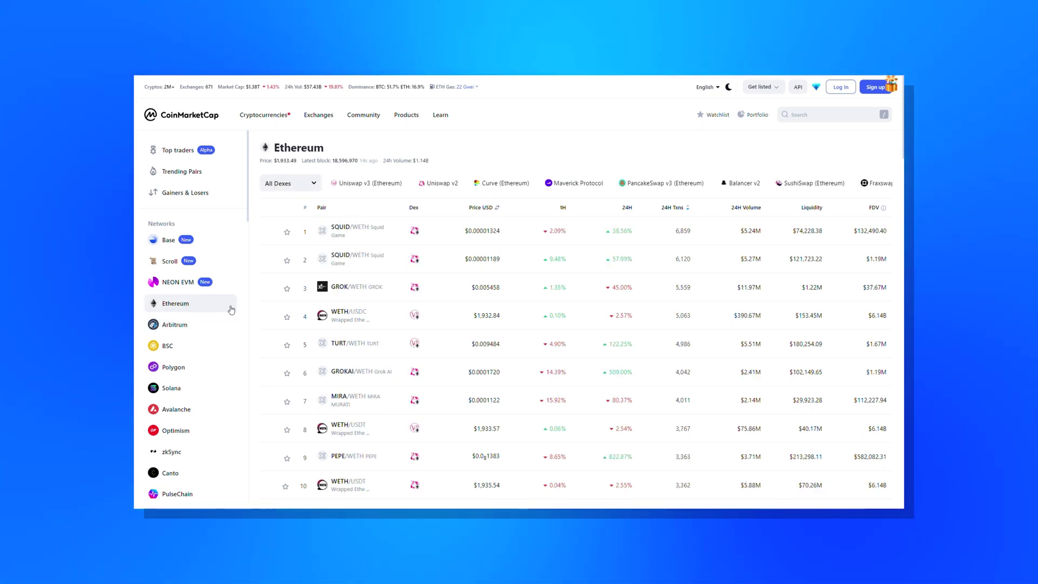
scroll(408, 302, "down", 5)
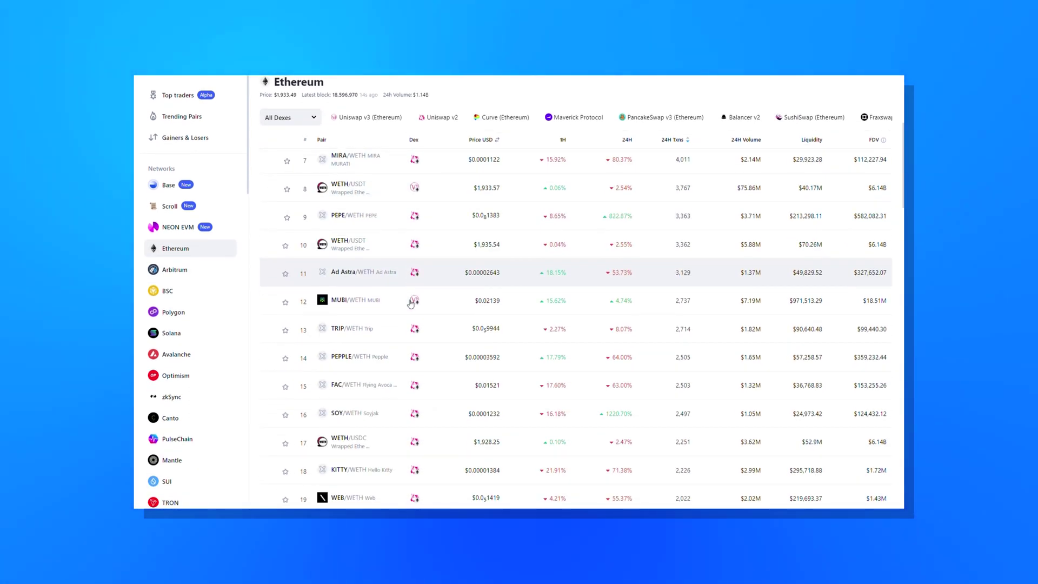
scroll(410, 303, "up", 5)
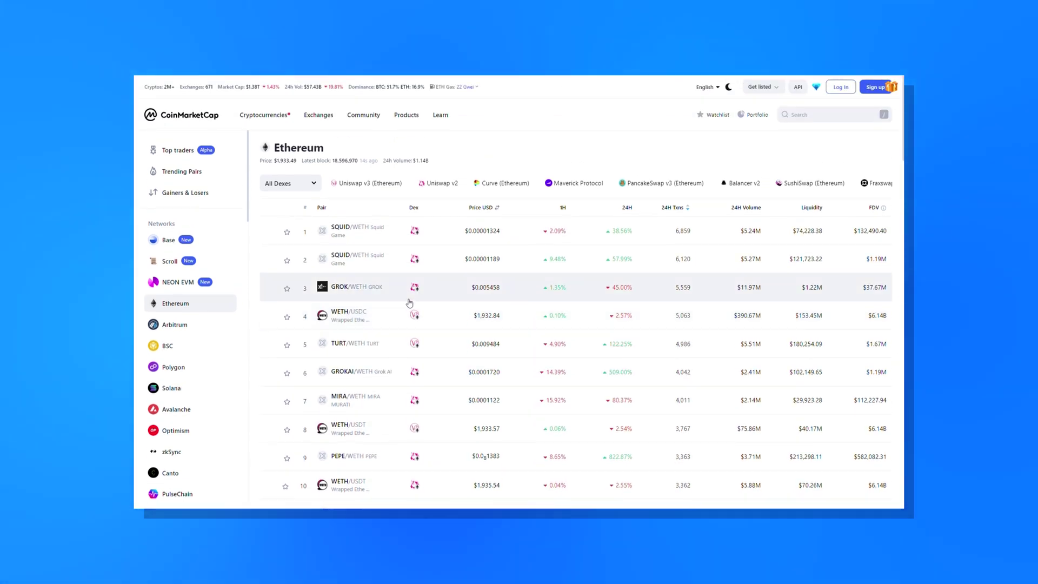
Filter the Ethereum pairs to the Uniswap v3 (Ethereum) dex.
left_click(306, 188)
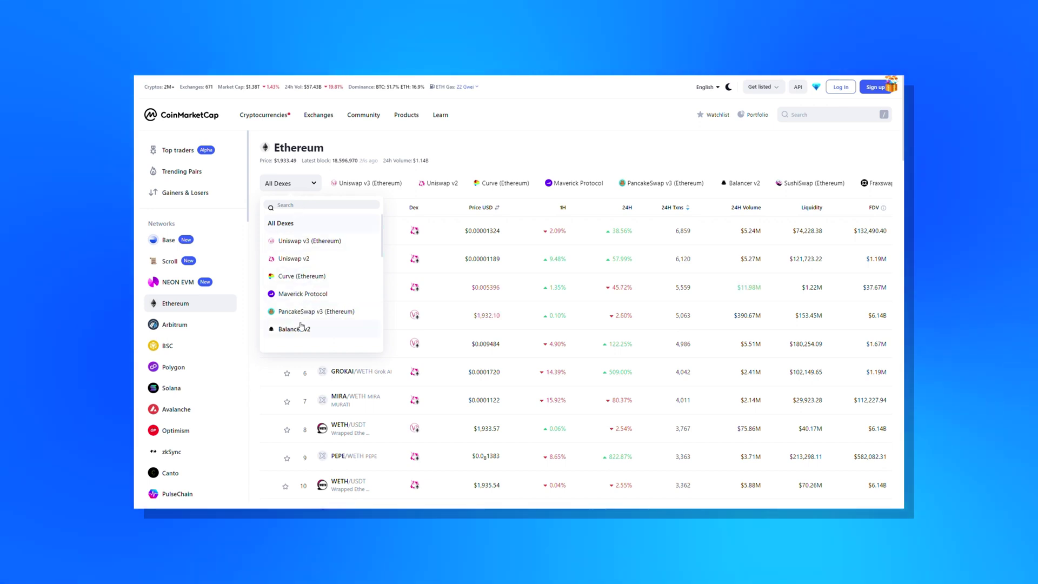
scroll(301, 326, "down", 1)
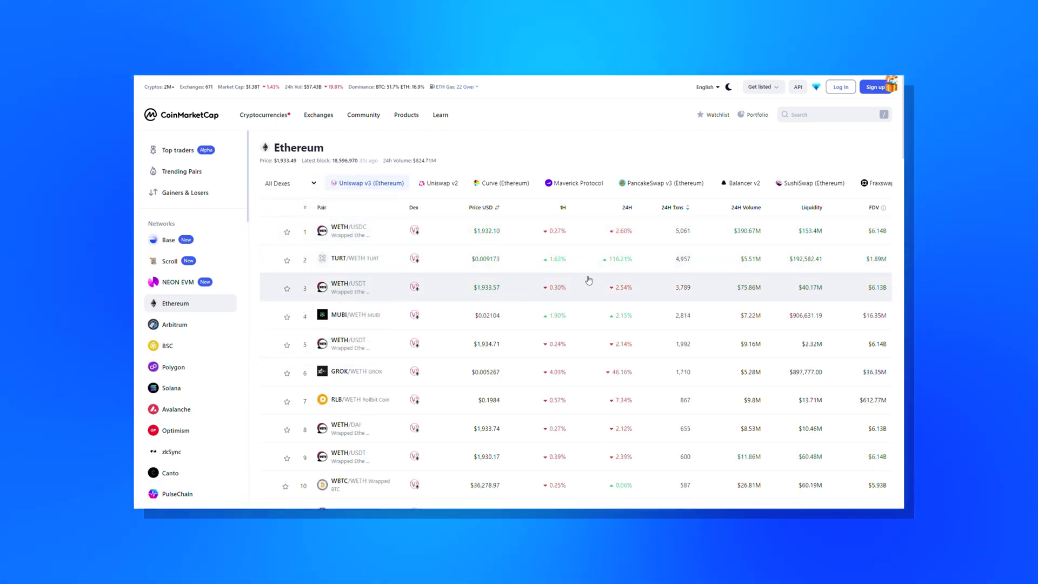
scroll(589, 280, "down", 5)
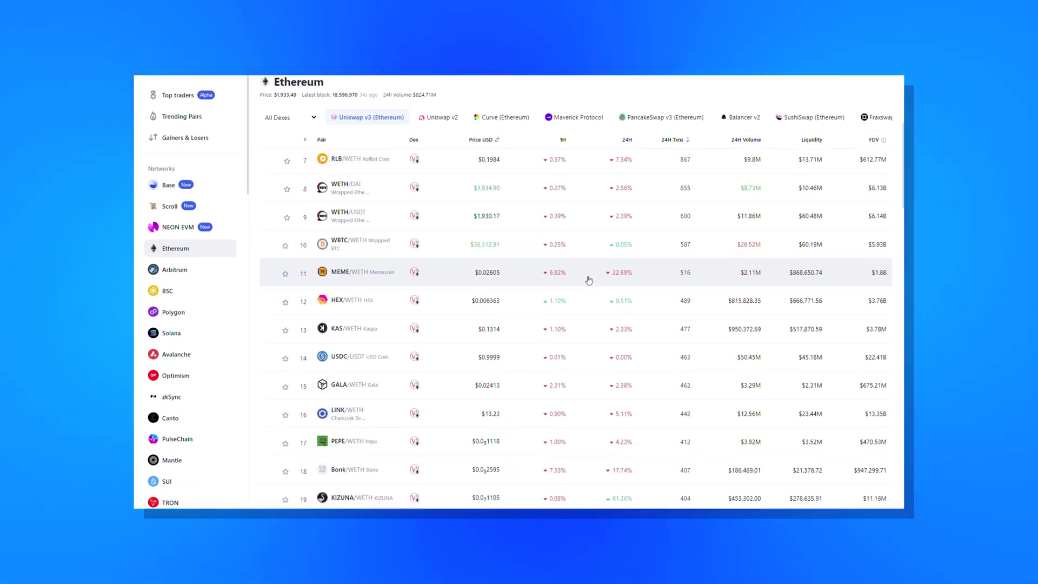
scroll(589, 280, "down", 3)
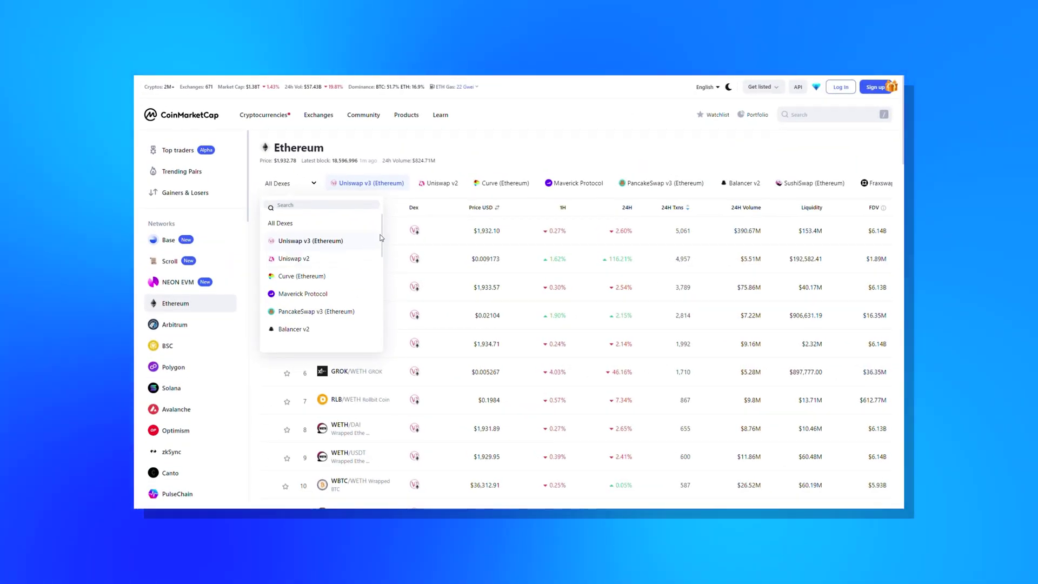
Close the dex list, then reopen it and scroll toward the All Dexes option.
left_click(382, 238)
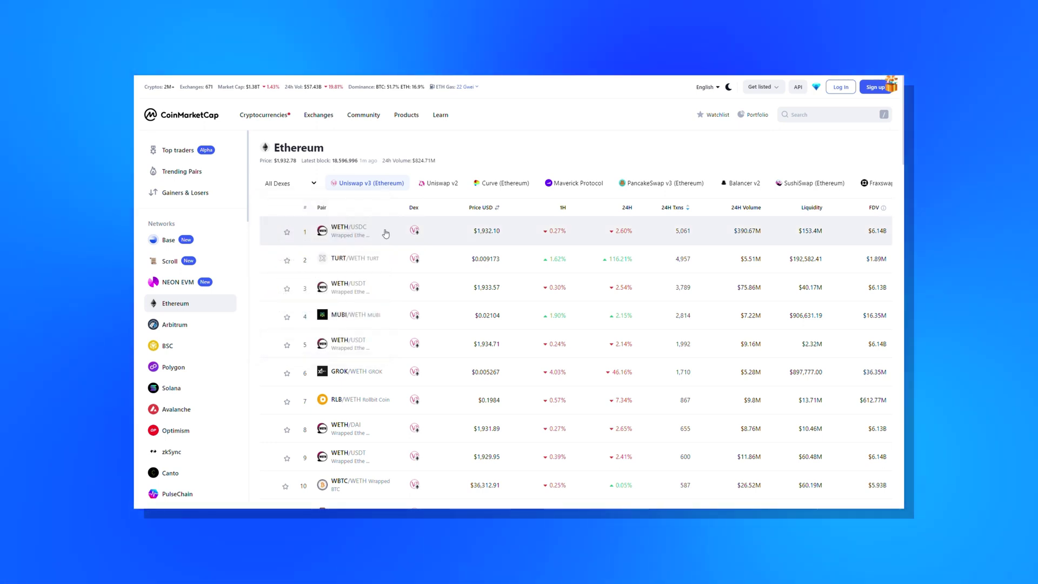
left_click(313, 183)
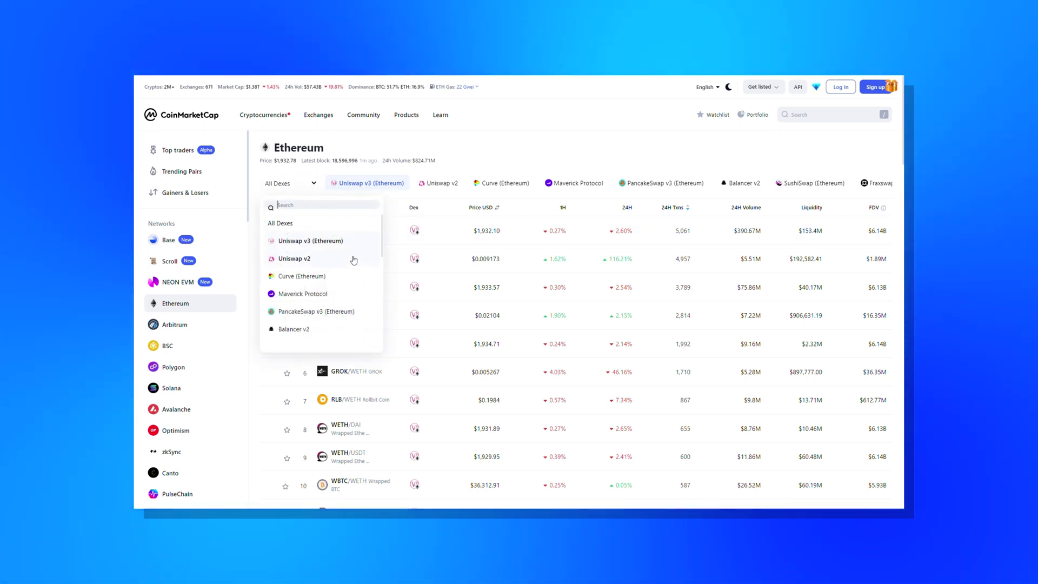
scroll(353, 261, "down", 1)
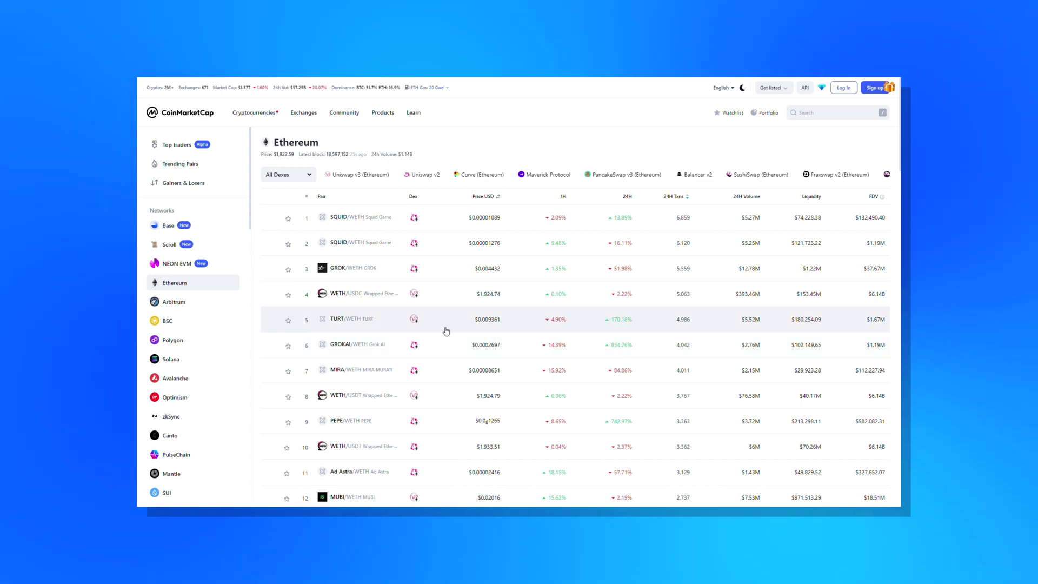
Scroll down the Uniswap v3 (Ethereum) pair table toward the WETH/USDC pair.
scroll(419, 250, "down", 1)
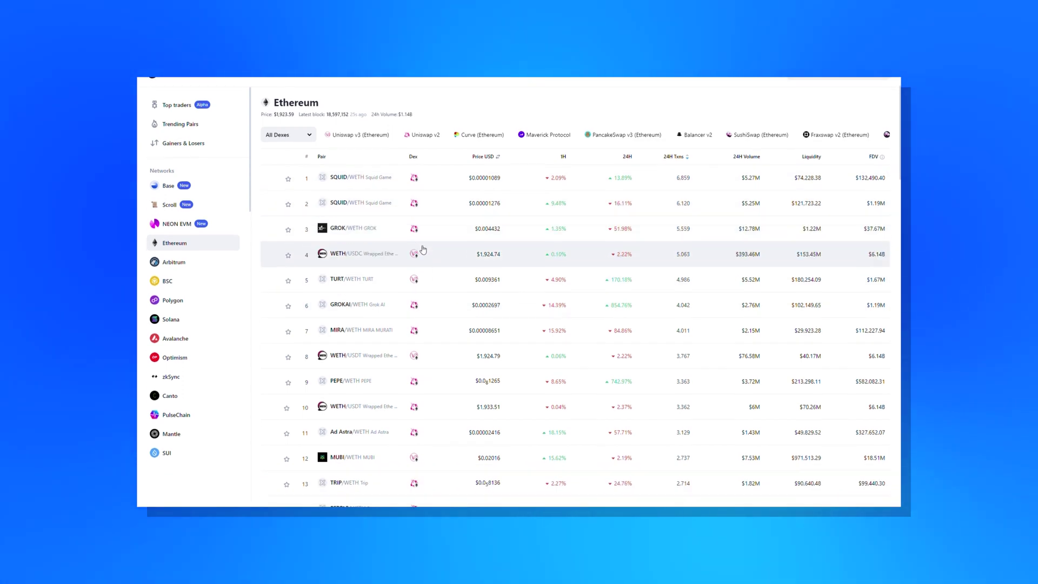
scroll(415, 278, "down", 1)
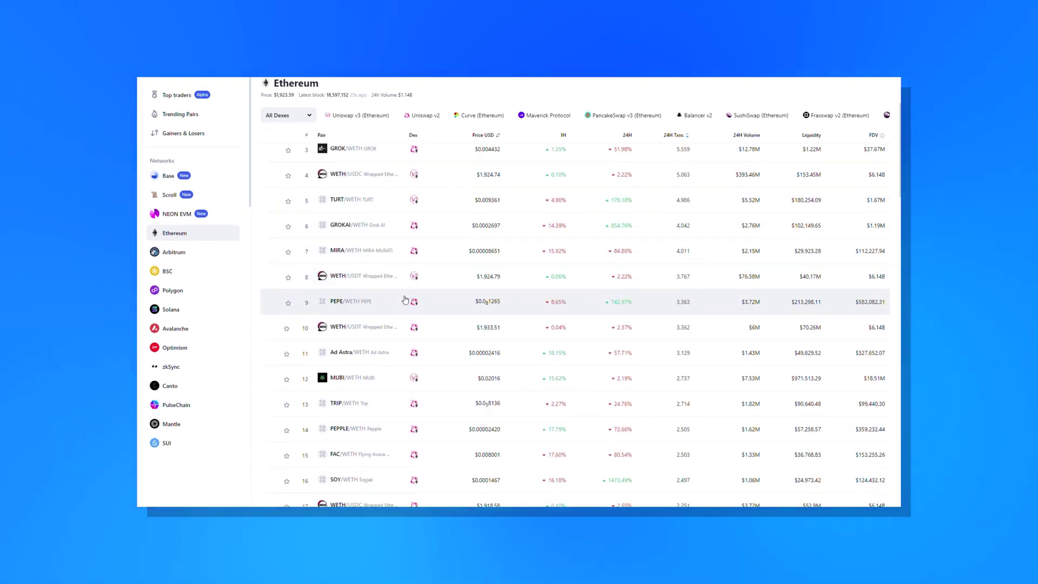
scroll(400, 314, "down", 2)
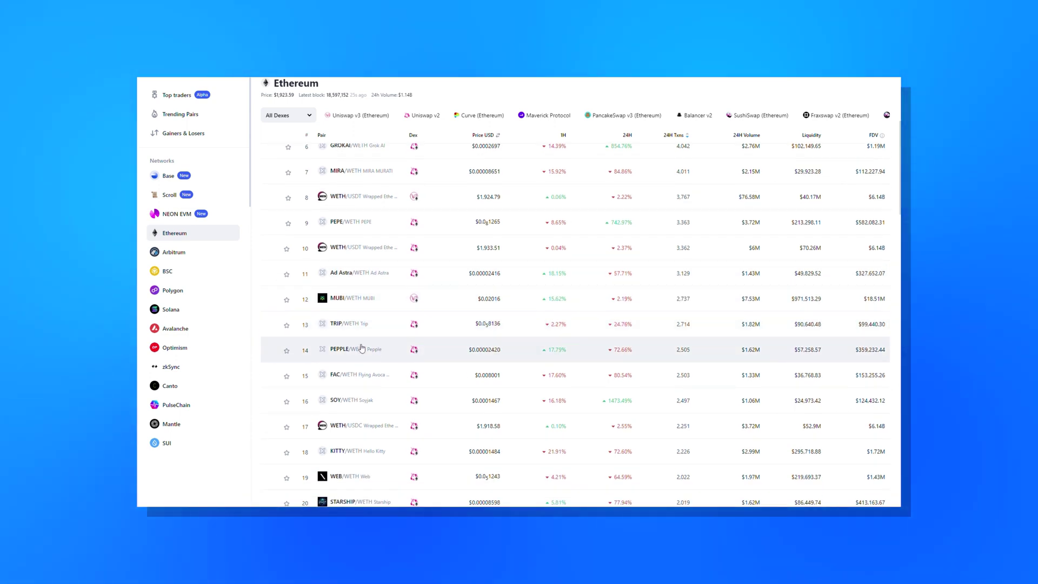
scroll(369, 362, "down", 2)
scroll(369, 372, "down", 3)
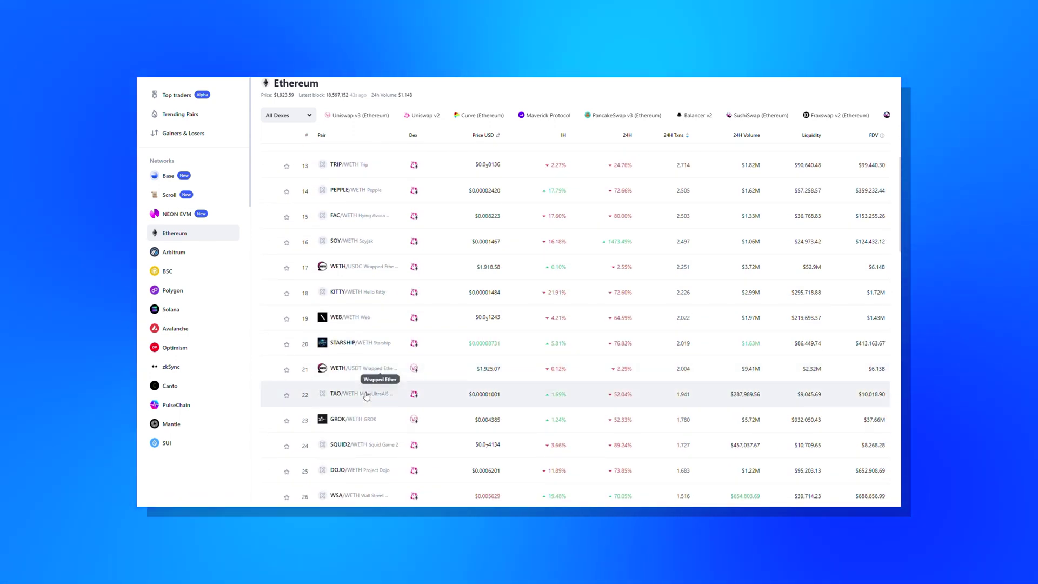
scroll(367, 397, "down", 1)
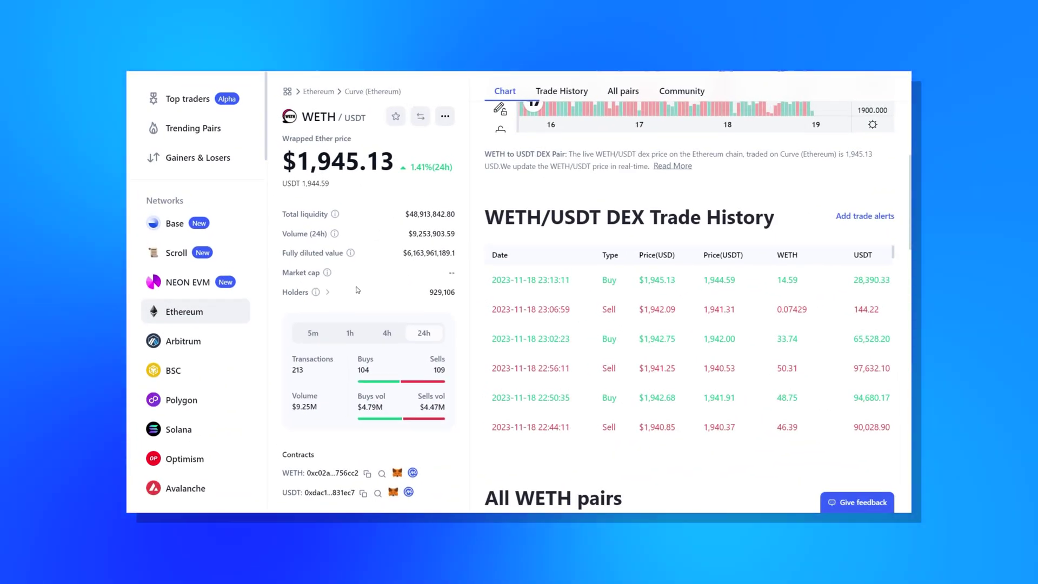
Show the top 10 holders on the WETH/USDT Curve (Ethereum) pair page.
left_click(327, 292)
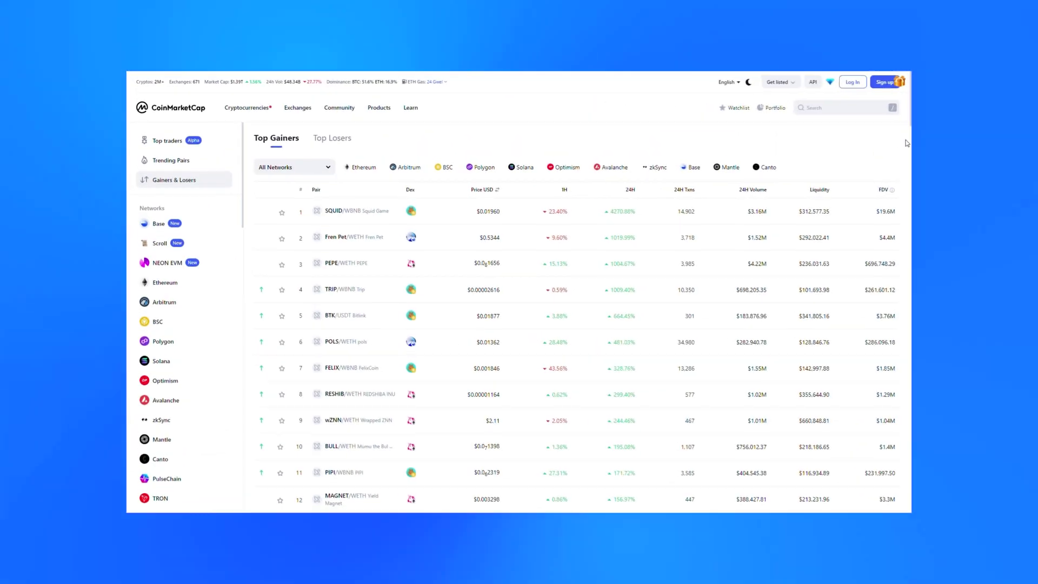
Scroll down the DEX Top Gainers list for all networks.
scroll(908, 142, "down", 1)
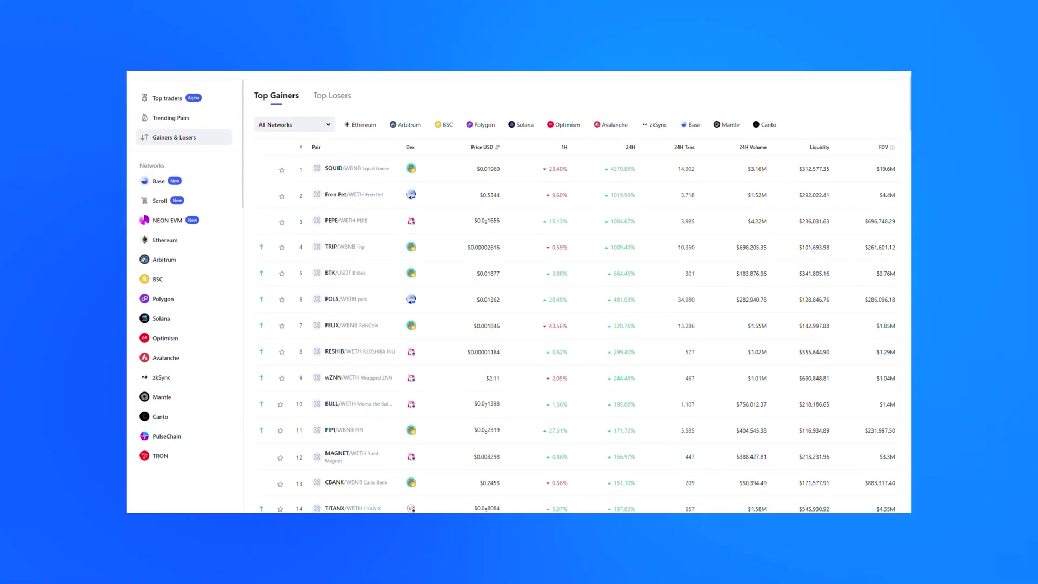